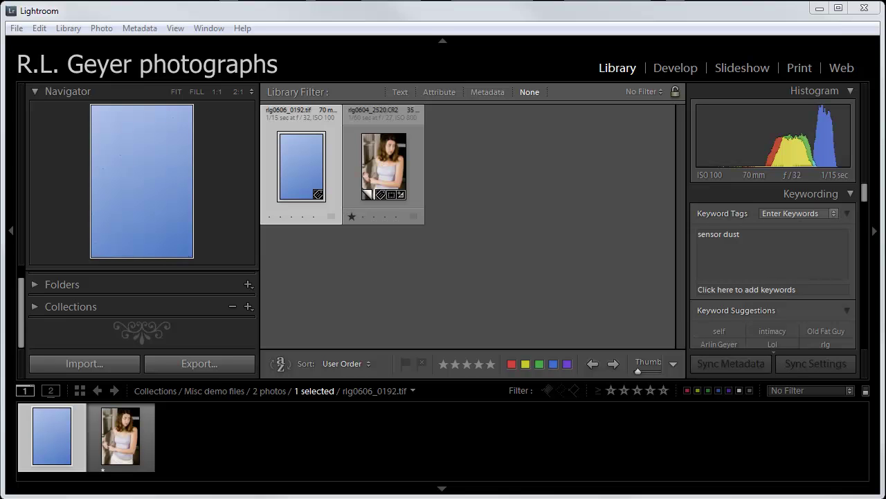
View rlg0606_0192.tif alone at 1:1, pan across its dust specks, then return to Fit.
{"action": "double_click", "coordinate": [291, 163]}
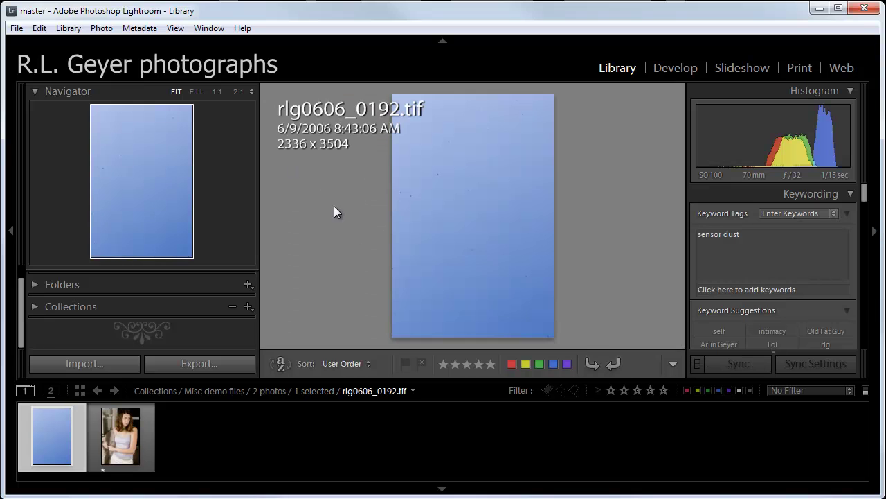
{"action": "left_click", "coordinate": [485, 196]}
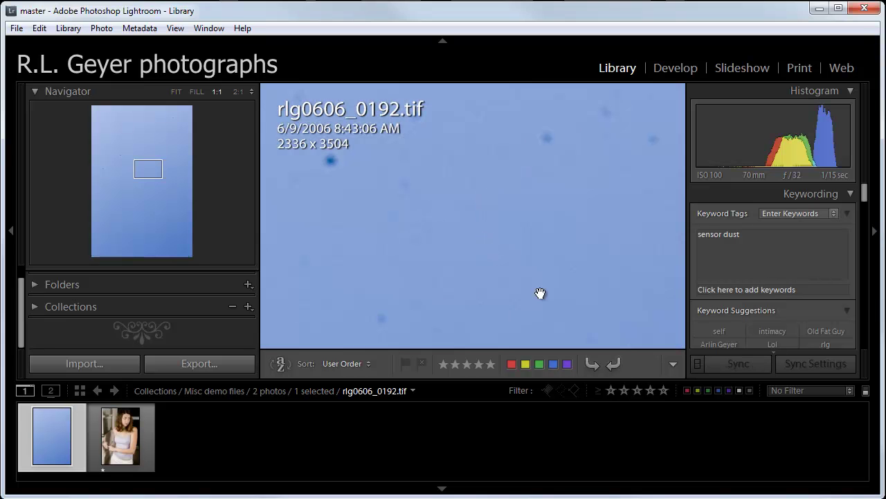
{"action": "left_click_drag", "start_coordinate": [578, 254], "coordinate": [569, 255]}
{"action": "left_click_drag", "start_coordinate": [518, 201], "coordinate": [538, 311]}
{"action": "left_click_drag", "start_coordinate": [430, 197], "coordinate": [608, 140]}
{"action": "left_click_drag", "start_coordinate": [461, 221], "coordinate": [630, 168]}
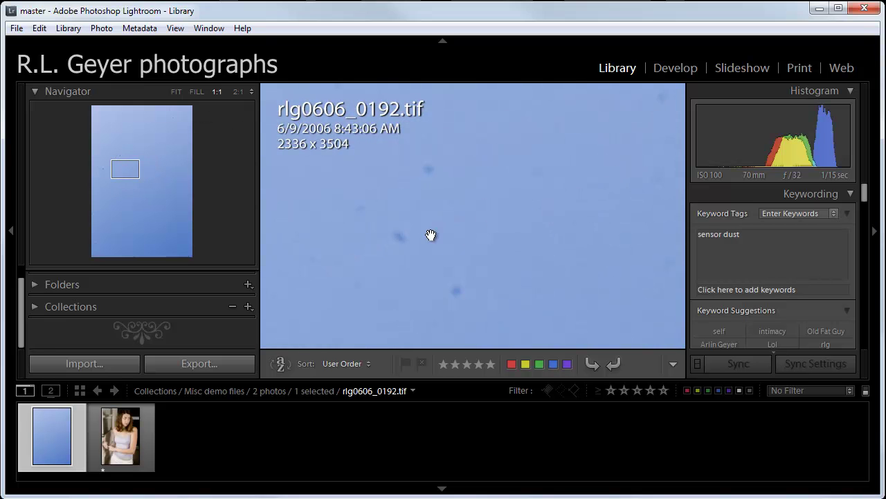
{"action": "left_click_drag", "start_coordinate": [431, 235], "coordinate": [597, 198]}
{"action": "left_click_drag", "start_coordinate": [395, 203], "coordinate": [607, 209]}
{"action": "left_click_drag", "start_coordinate": [455, 217], "coordinate": [420, 256]}
{"action": "left_click", "coordinate": [510, 224]}
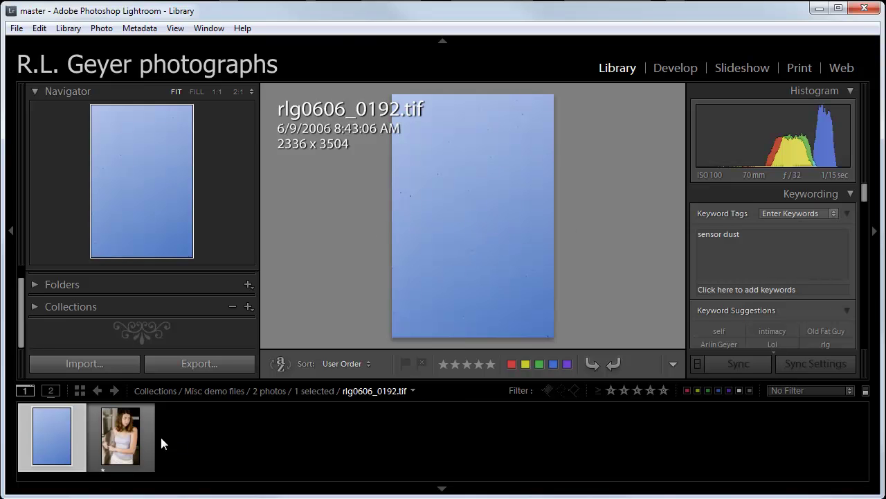
Select the portrait rlg0604_2520.CR2 and zoom to 1:1 on her chin and lips.
{"action": "left_click", "coordinate": [117, 429]}
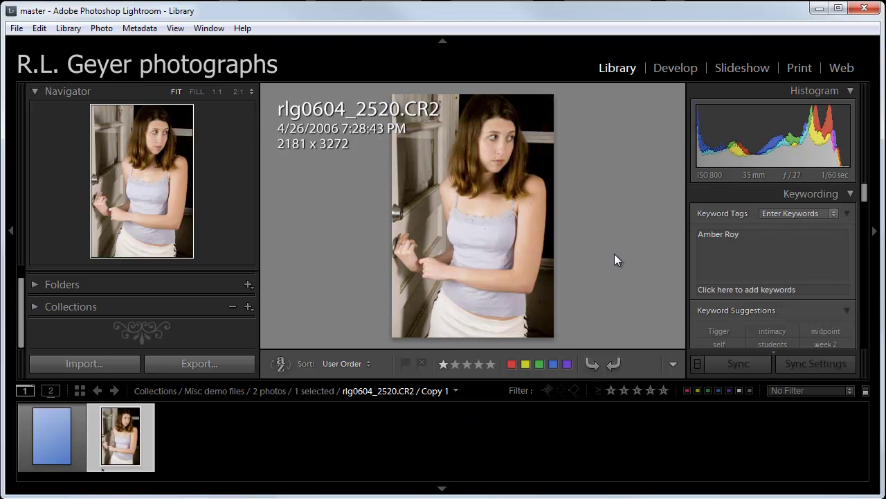
{"action": "left_click", "coordinate": [497, 202]}
{"action": "left_click_drag", "start_coordinate": [520, 171], "coordinate": [514, 411]}
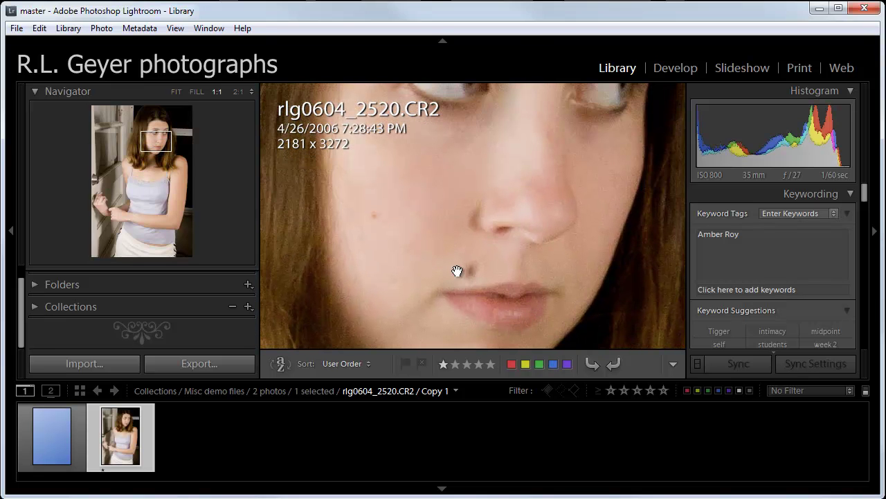
Hide the filmstrip and top header, then zoom in on her face around the eyes.
{"action": "left_click", "coordinate": [443, 490]}
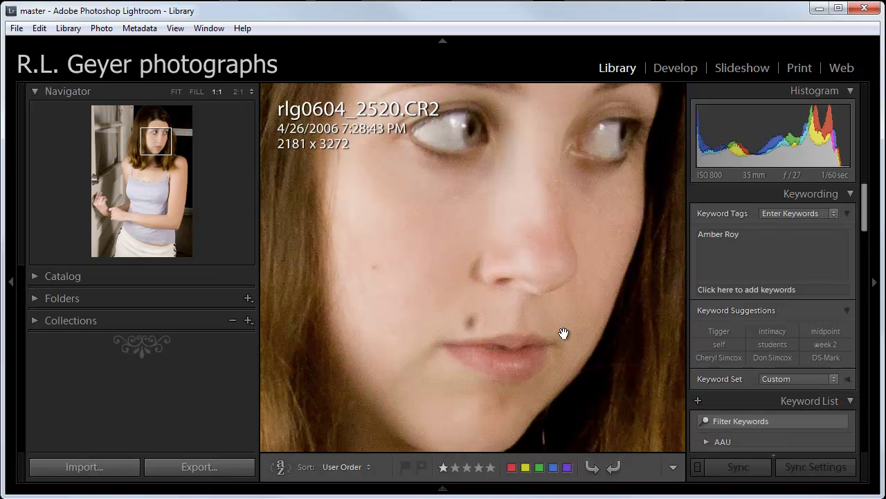
{"action": "left_click", "coordinate": [442, 40]}
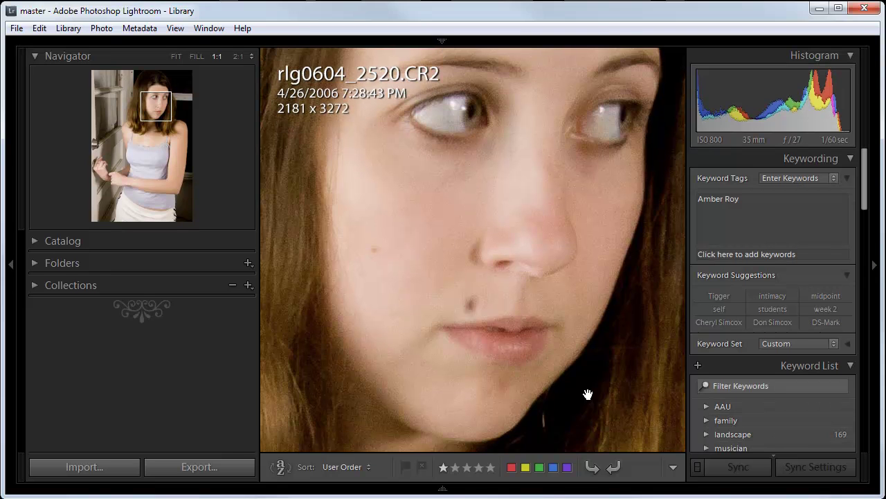
{"action": "left_click", "coordinate": [588, 348]}
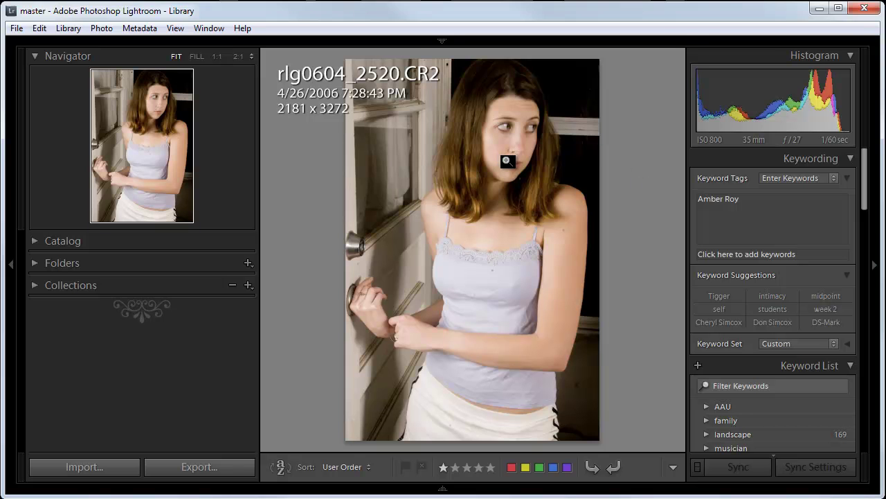
{"action": "left_click_drag", "start_coordinate": [506, 160], "coordinate": [513, 268]}
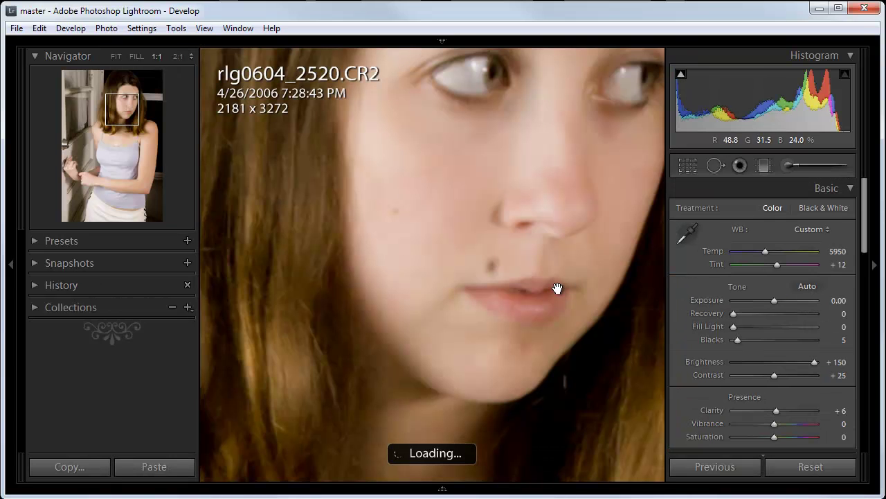
Switch to the Spot Removal tool in Heal mode.
{"action": "left_click_drag", "start_coordinate": [555, 294], "coordinate": [514, 294]}
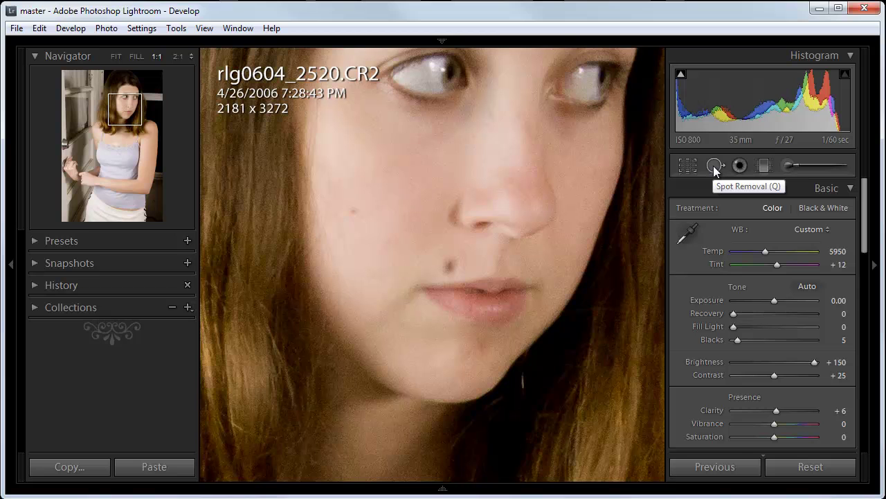
{"action": "left_click", "coordinate": [713, 166]}
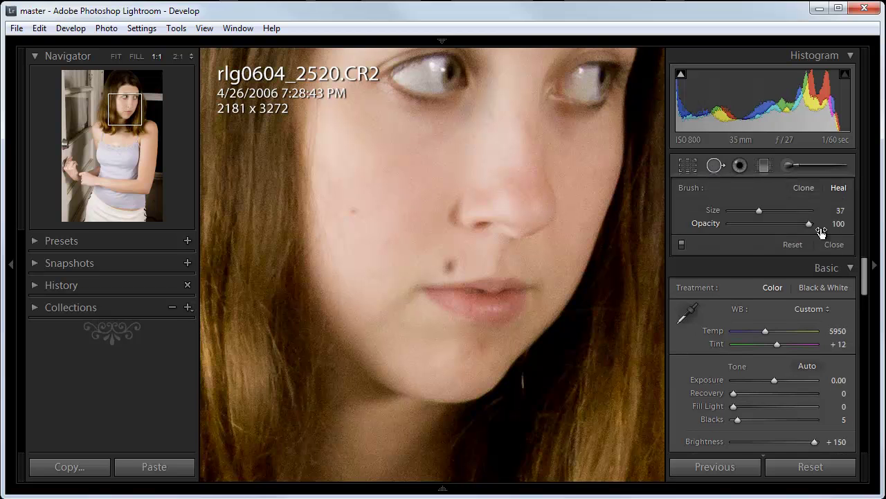
{"action": "left_click", "coordinate": [820, 187]}
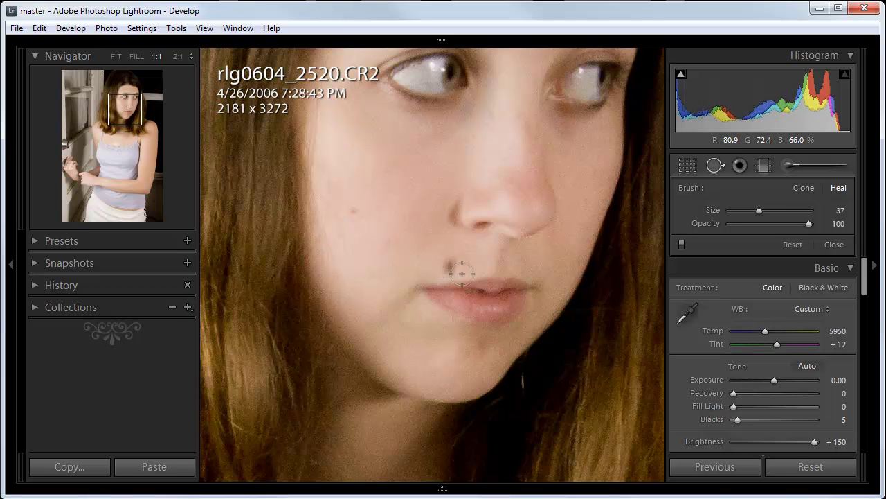
{"action": "scroll", "coordinate": [454, 265], "scroll_direction": "up", "scroll_amount": 3}
{"action": "scroll", "coordinate": [454, 264], "scroll_direction": "down", "scroll_amount": 4}
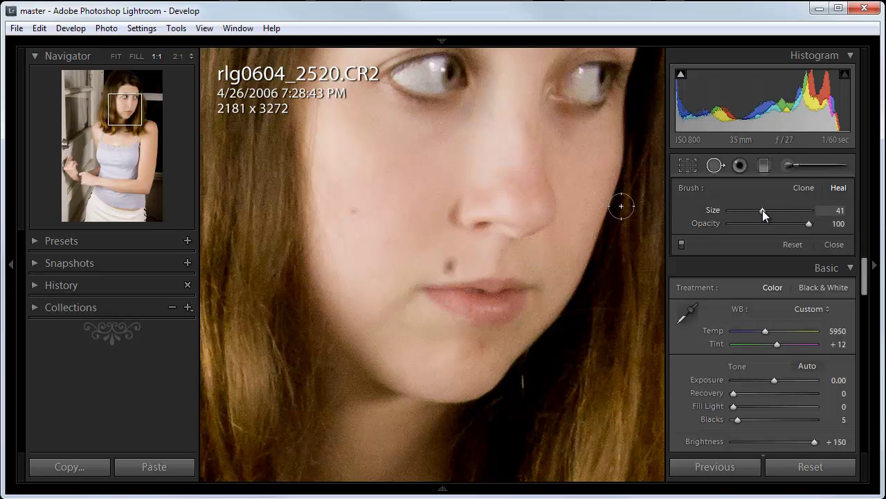
Set brush Size to 45 and heal the mark above the lip, sourcing cheek skin.
{"action": "left_click_drag", "start_coordinate": [763, 212], "coordinate": [783, 214]}
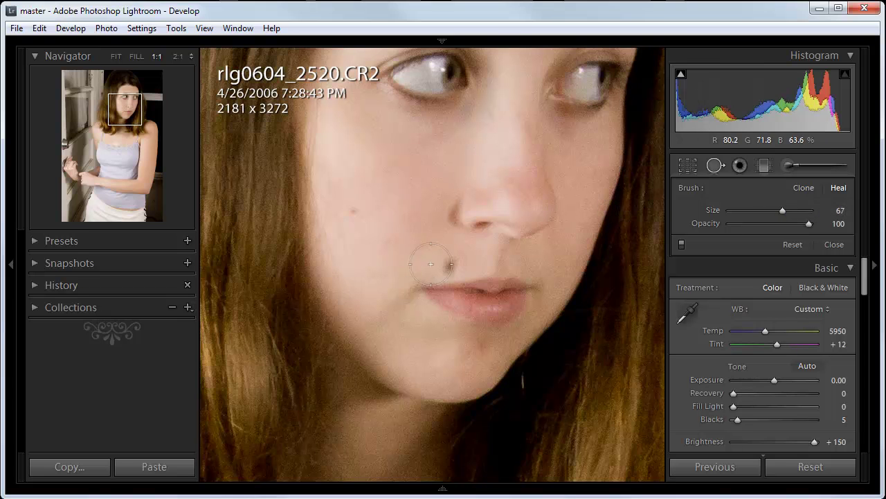
{"action": "scroll", "coordinate": [449, 266], "scroll_direction": "down", "scroll_amount": 4}
{"action": "scroll", "coordinate": [449, 266], "scroll_direction": "down", "scroll_amount": 3}
{"action": "left_click", "coordinate": [451, 263]}
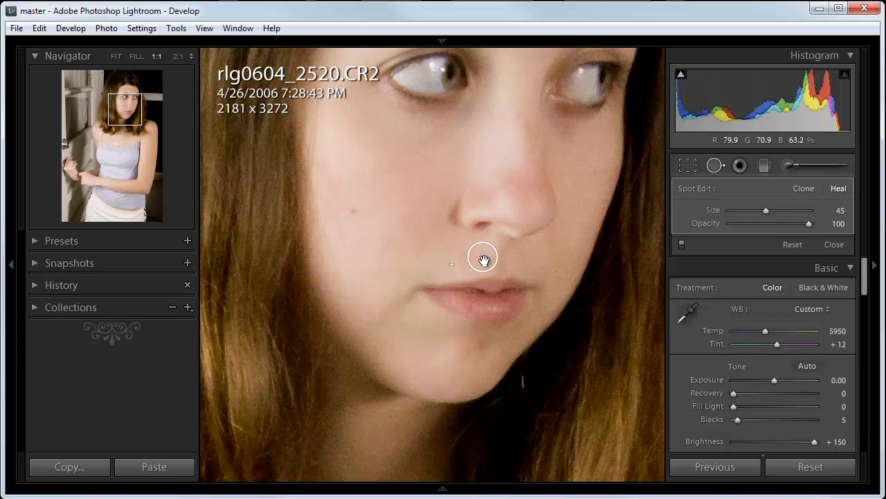
{"action": "mouse_move", "coordinate": [484, 262]}
{"action": "left_mouse_down"}
{"action": "mouse_move", "coordinate": [439, 243]}
{"action": "mouse_move", "coordinate": [406, 253]}
{"action": "mouse_move", "coordinate": [419, 231]}
{"action": "mouse_move", "coordinate": [413, 235]}
{"action": "left_mouse_up"}
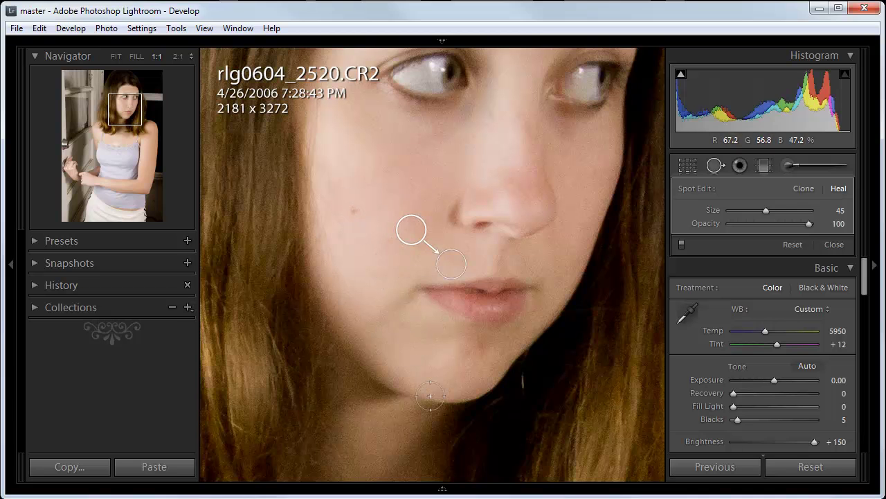
Heal two dust spots on the white camisole, shifting the lower spot's source rightward.
{"action": "left_click", "coordinate": [115, 150]}
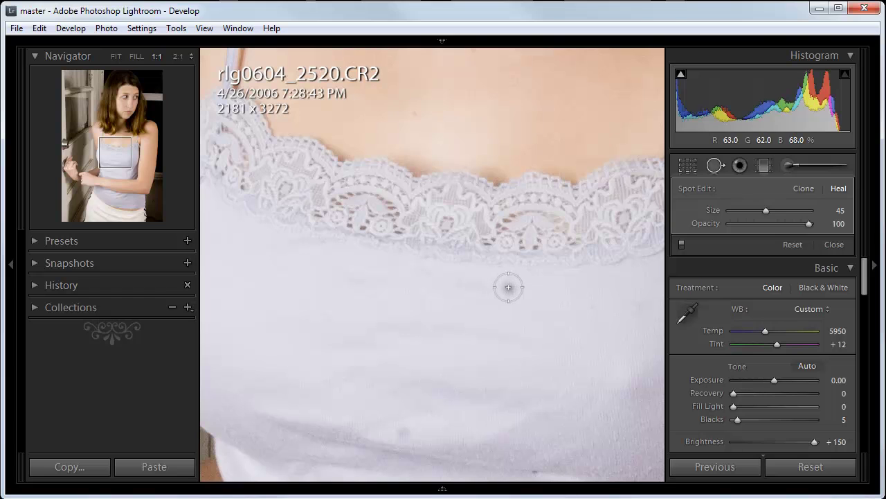
{"action": "left_click", "coordinate": [508, 287]}
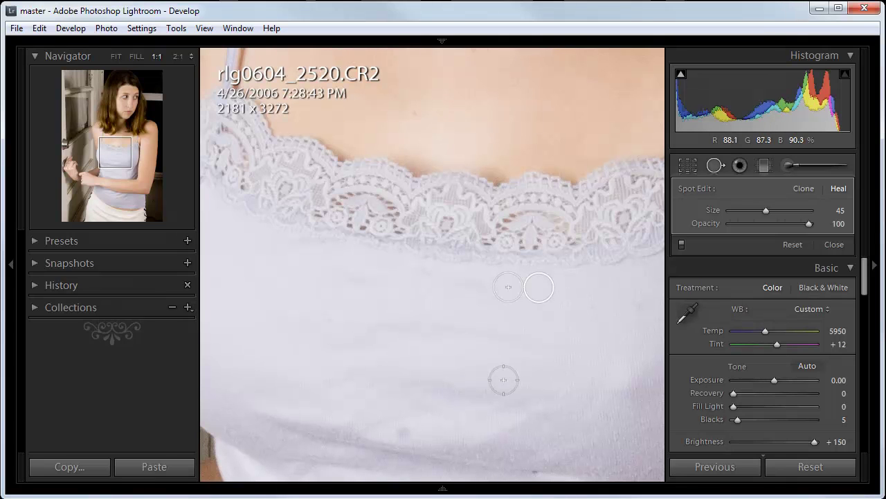
{"action": "left_click", "coordinate": [403, 427]}
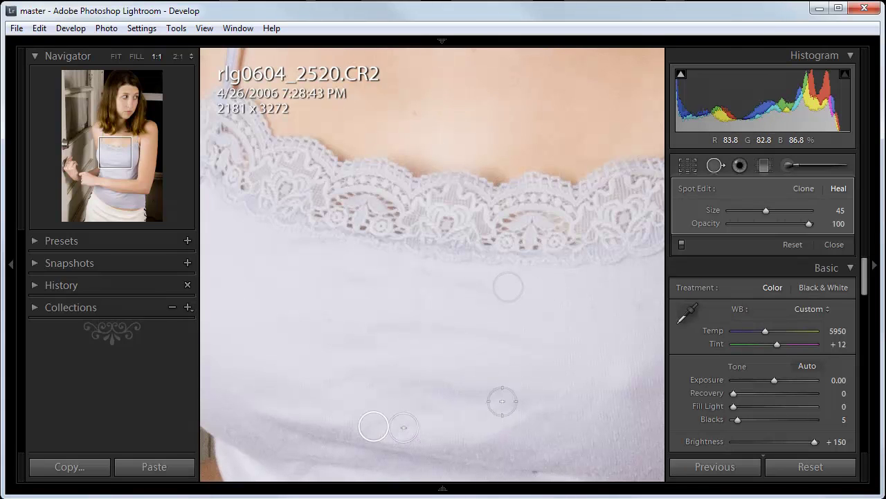
{"action": "left_click_drag", "start_coordinate": [373, 426], "coordinate": [441, 427]}
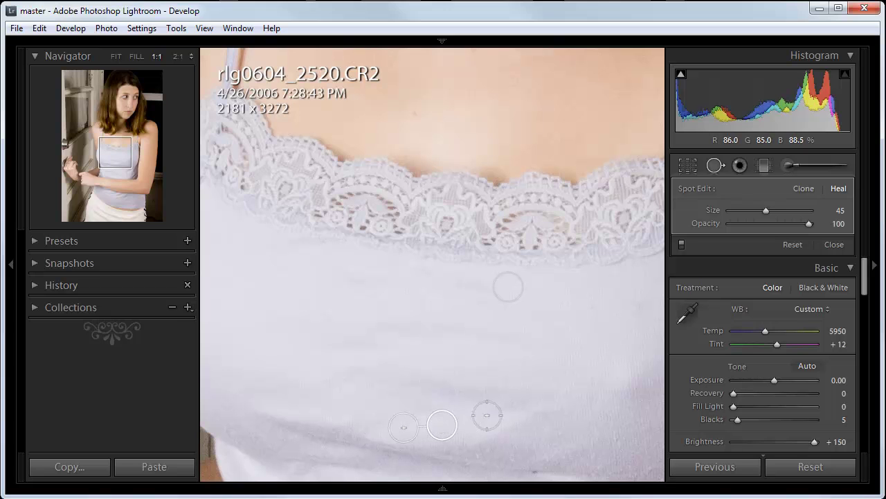
{"action": "left_click_drag", "start_coordinate": [544, 409], "coordinate": [472, 252]}
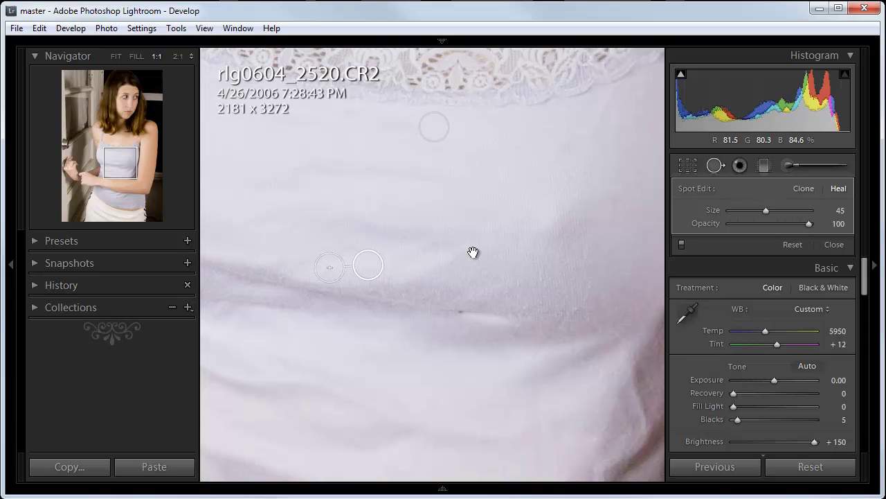
At 2:1, heal the dark spot on the shirt using cleaner fabric as source.
{"action": "left_click", "coordinate": [177, 55]}
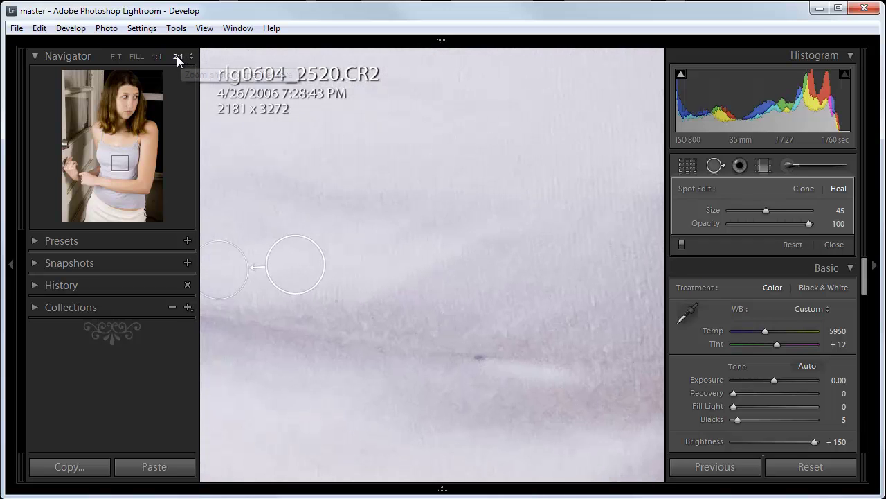
{"action": "left_click", "coordinate": [463, 359]}
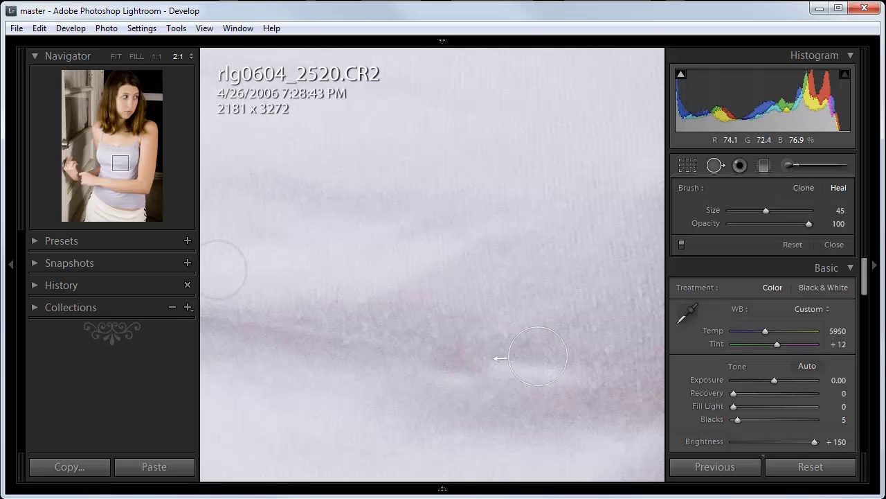
{"action": "mouse_move", "coordinate": [538, 356]}
{"action": "left_mouse_down"}
{"action": "mouse_move", "coordinate": [554, 362]}
{"action": "mouse_move", "coordinate": [546, 377]}
{"action": "mouse_move", "coordinate": [557, 365]}
{"action": "mouse_move", "coordinate": [534, 367]}
{"action": "left_mouse_up"}
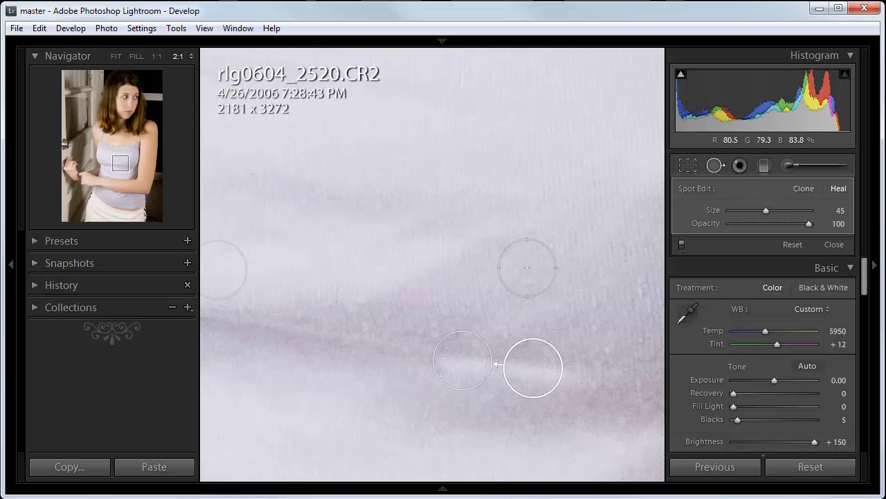
{"action": "left_click_drag", "start_coordinate": [457, 309], "coordinate": [617, 123]}
{"action": "left_click_drag", "start_coordinate": [398, 334], "coordinate": [527, 302]}
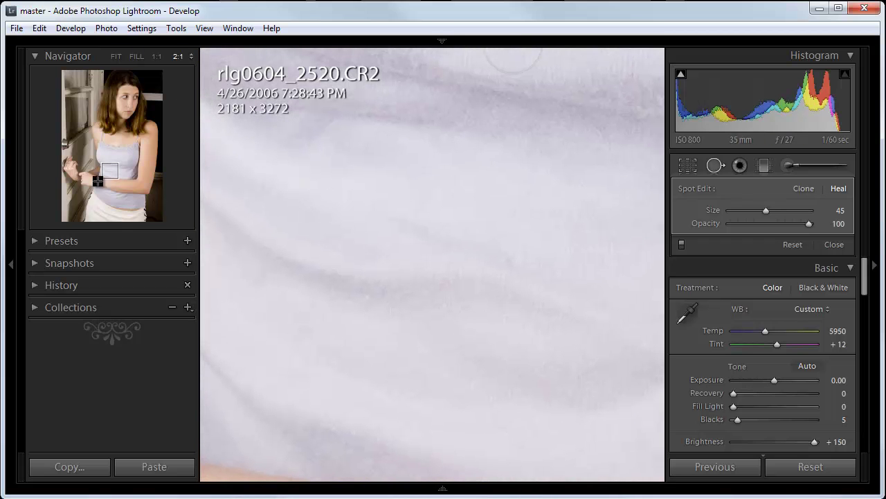
Heal the blemish on the bare shoulder, sourcing from clean skin.
{"action": "left_click", "coordinate": [149, 140]}
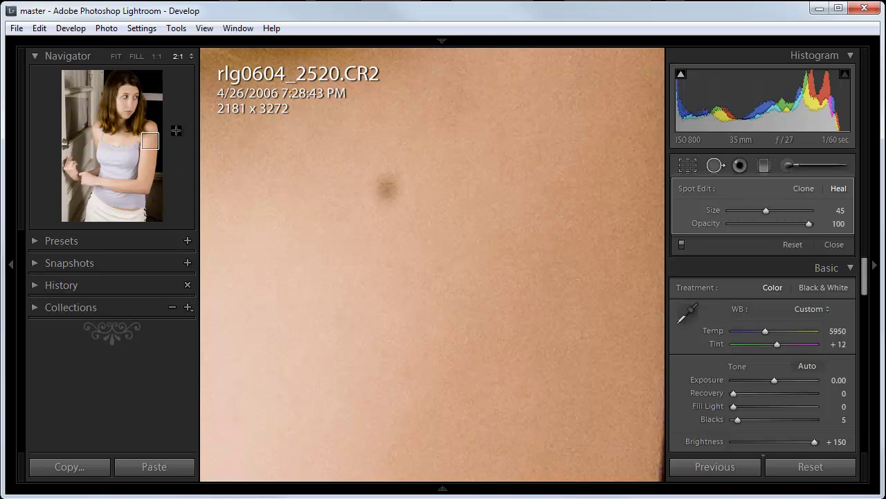
{"action": "left_click", "coordinate": [386, 190]}
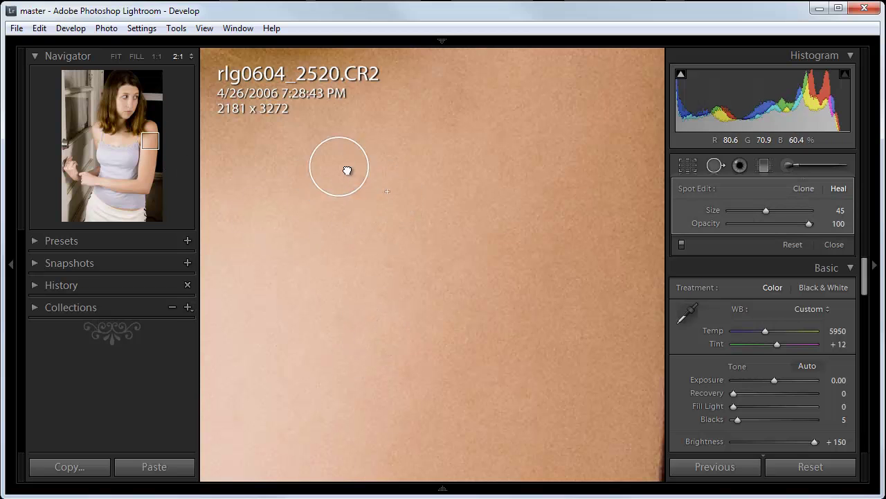
{"action": "mouse_move", "coordinate": [347, 170]}
{"action": "left_mouse_down"}
{"action": "mouse_move", "coordinate": [459, 153]}
{"action": "mouse_move", "coordinate": [468, 159]}
{"action": "left_mouse_up"}
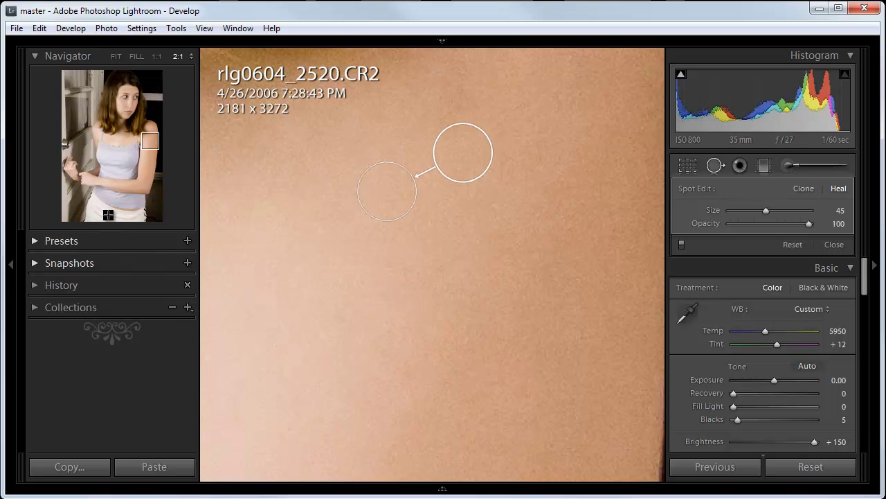
Heal the blemishes on the lilac top and along the skin edge, then return to Fit.
{"action": "left_click", "coordinate": [118, 193]}
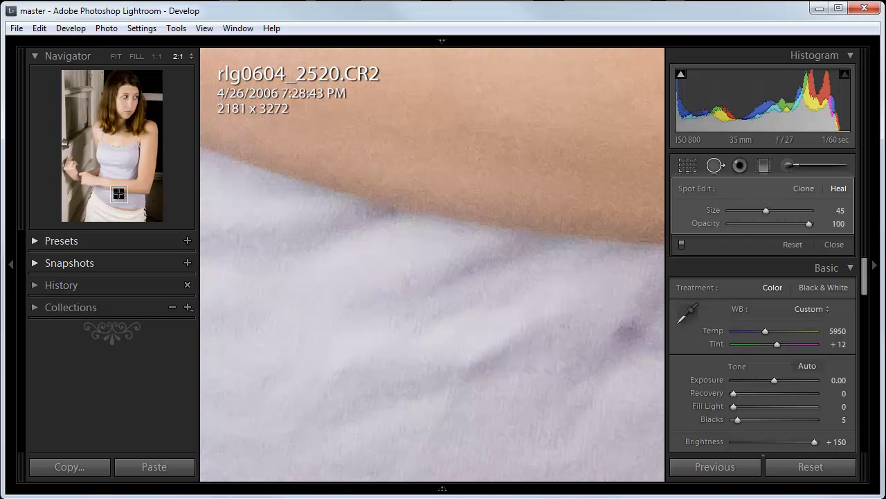
{"action": "left_click_drag", "start_coordinate": [526, 298], "coordinate": [220, 268]}
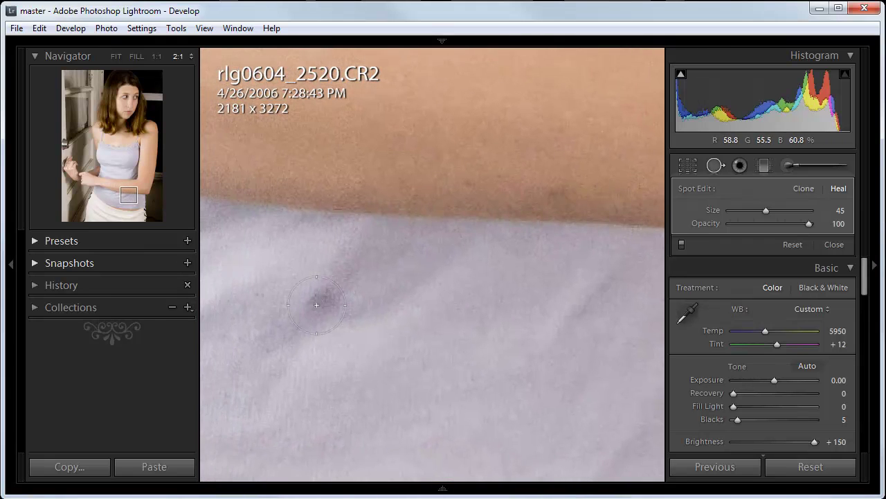
{"action": "mouse_move", "coordinate": [318, 301]}
{"action": "left_mouse_down"}
{"action": "mouse_move", "coordinate": [386, 287]}
{"action": "mouse_move", "coordinate": [426, 264]}
{"action": "mouse_move", "coordinate": [397, 254]}
{"action": "left_mouse_up"}
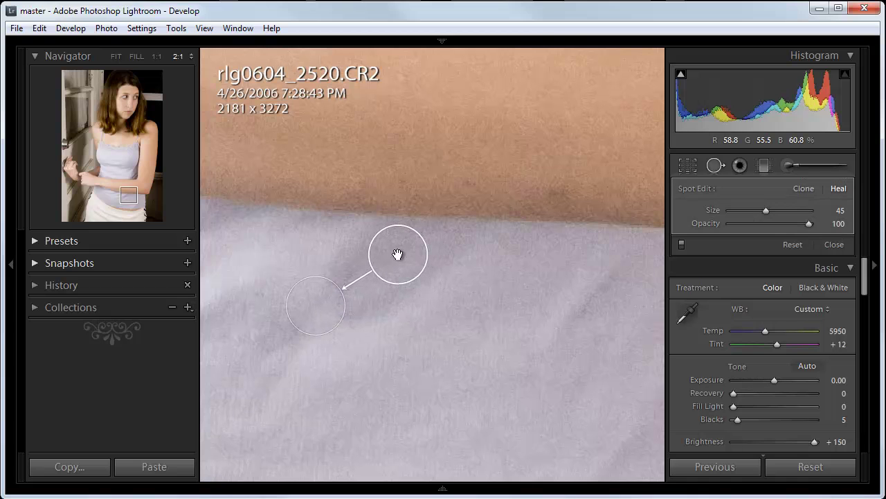
{"action": "mouse_move", "coordinate": [524, 197]}
{"action": "left_mouse_down"}
{"action": "mouse_move", "coordinate": [430, 190]}
{"action": "mouse_move", "coordinate": [426, 213]}
{"action": "mouse_move", "coordinate": [430, 193]}
{"action": "left_mouse_up"}
{"action": "left_click_drag", "start_coordinate": [499, 358], "coordinate": [558, 439]}
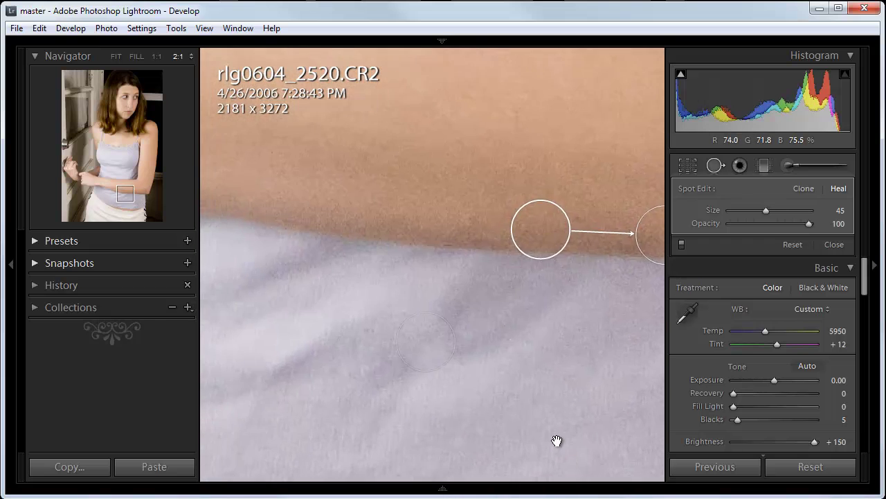
{"action": "left_click_drag", "start_coordinate": [399, 326], "coordinate": [491, 311]}
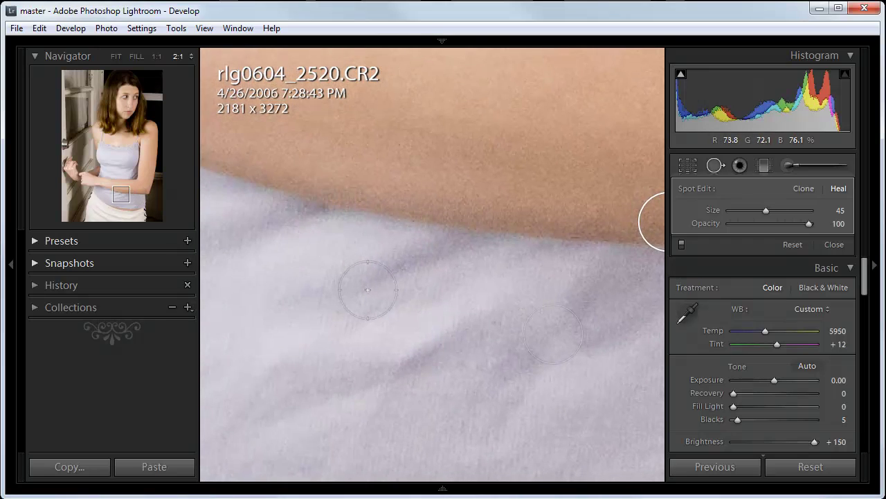
{"action": "left_click", "coordinate": [420, 308]}
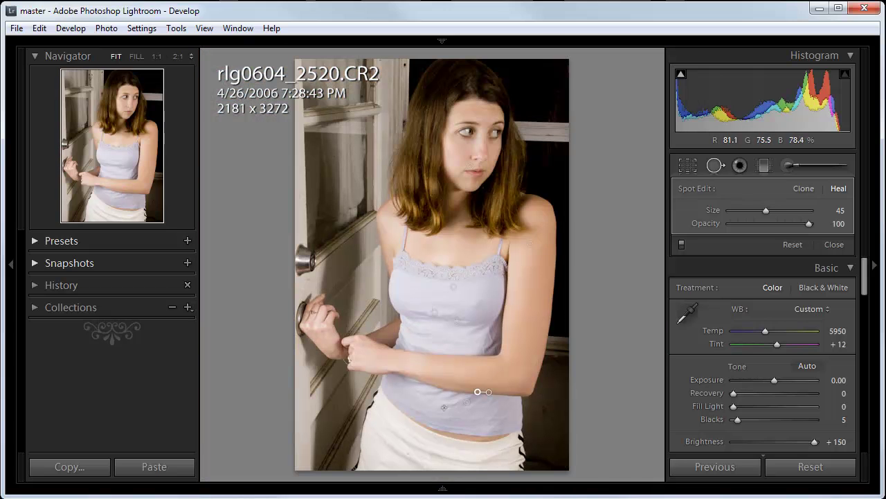
At 2:1 on the white skirt, heal a dust spot near its bottom.
{"action": "left_click", "coordinate": [412, 453]}
{"action": "left_click_drag", "start_coordinate": [438, 414], "coordinate": [367, 190]}
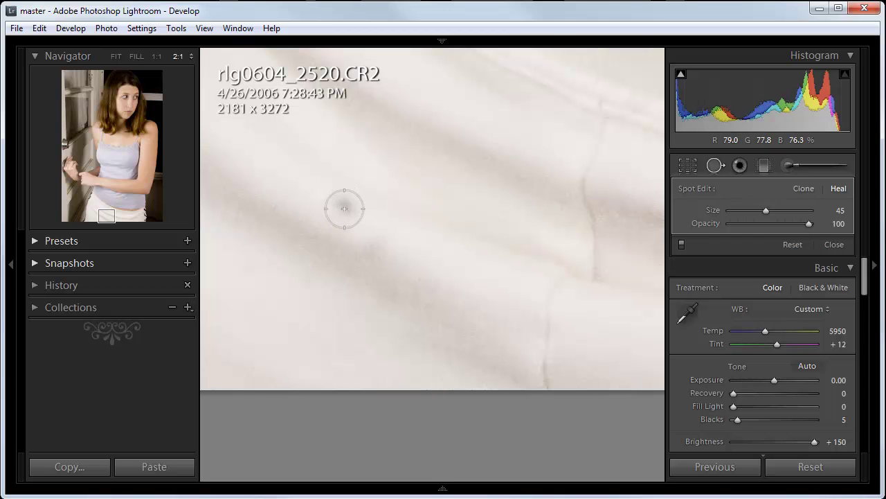
{"action": "key", "text": "Escape"}
{"action": "mouse_move", "coordinate": [344, 208]}
{"action": "left_mouse_down"}
{"action": "mouse_move", "coordinate": [354, 266]}
{"action": "mouse_move", "coordinate": [370, 250]}
{"action": "left_mouse_up"}
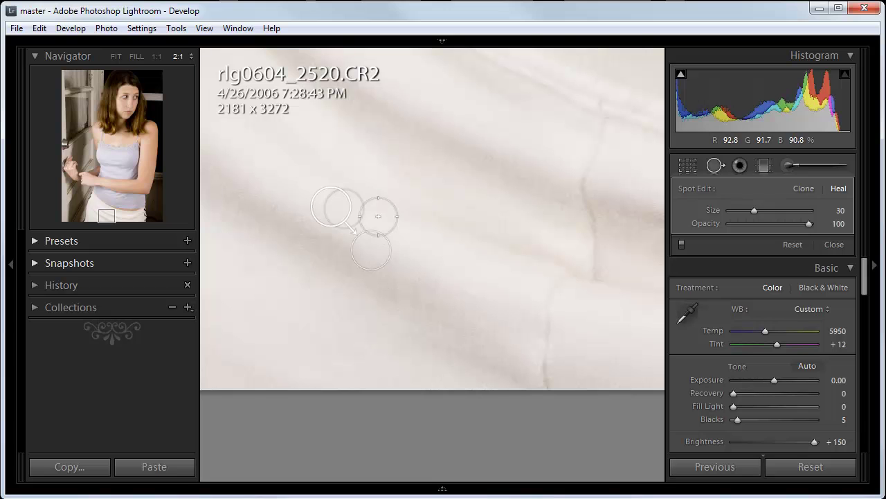
{"action": "mouse_move", "coordinate": [344, 208]}
{"action": "left_mouse_down"}
{"action": "mouse_move", "coordinate": [333, 209]}
{"action": "mouse_move", "coordinate": [436, 252]}
{"action": "mouse_move", "coordinate": [425, 278]}
{"action": "left_mouse_up"}
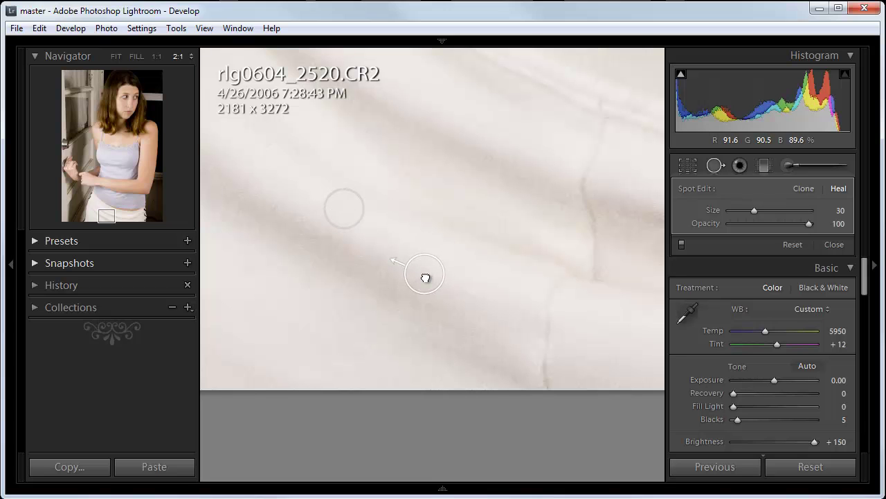
Heal a dust spot in the darker area beside the skirt.
{"action": "left_click_drag", "start_coordinate": [356, 348], "coordinate": [651, 305]}
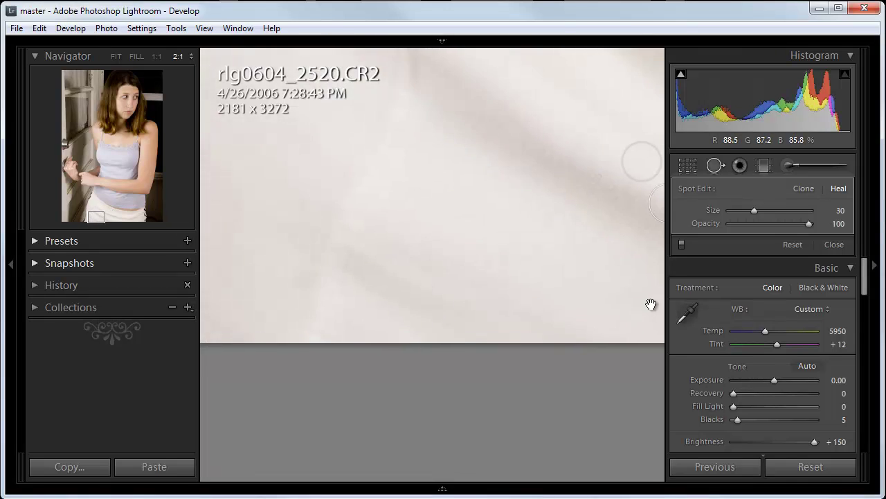
{"action": "left_click_drag", "start_coordinate": [388, 308], "coordinate": [585, 353]}
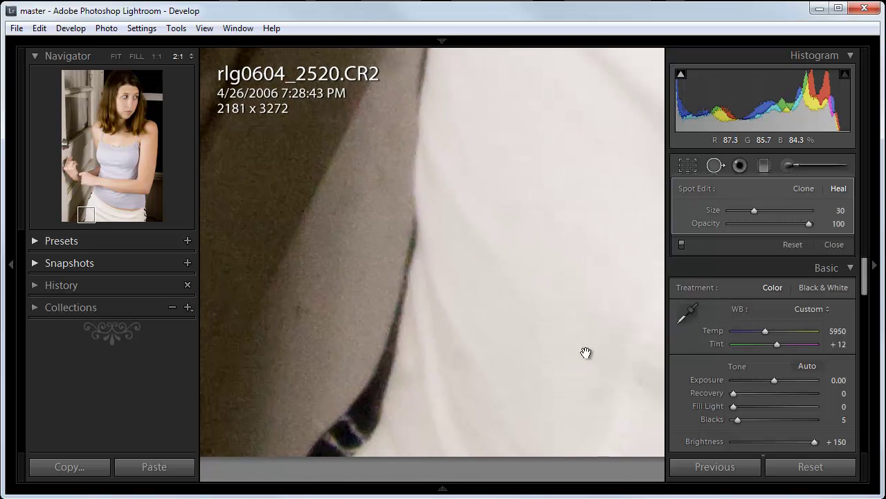
{"action": "left_click", "coordinate": [301, 310]}
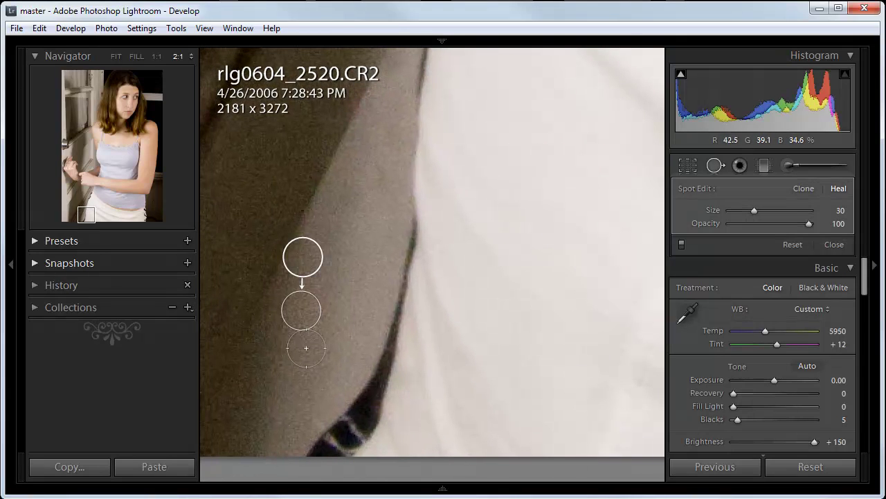
Heal a spot near the skirt's top edge from a cleaner patch, then return to Fit.
{"action": "left_click_drag", "start_coordinate": [510, 301], "coordinate": [263, 309]}
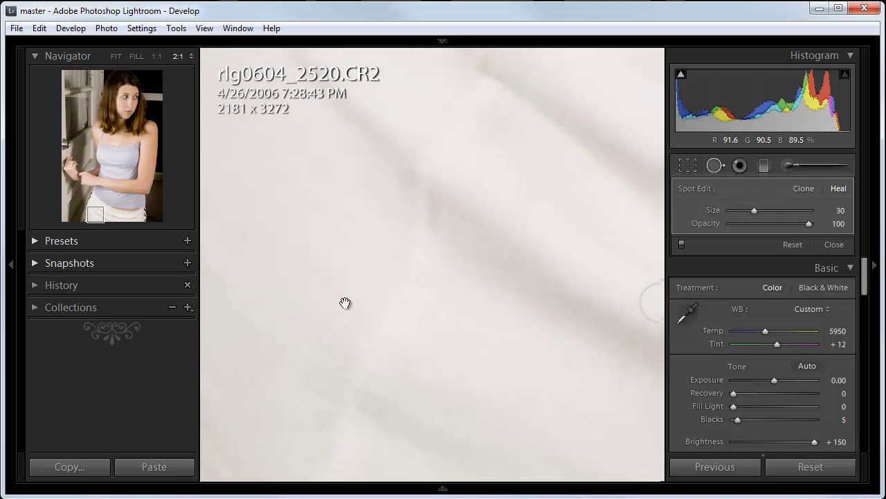
{"action": "left_click_drag", "start_coordinate": [345, 302], "coordinate": [282, 396]}
{"action": "left_click_drag", "start_coordinate": [367, 348], "coordinate": [382, 455]}
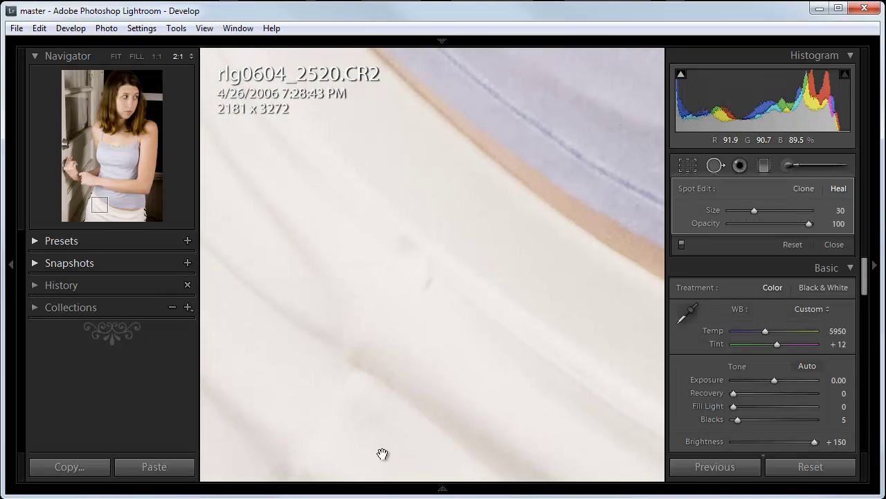
{"action": "left_click", "coordinate": [403, 246]}
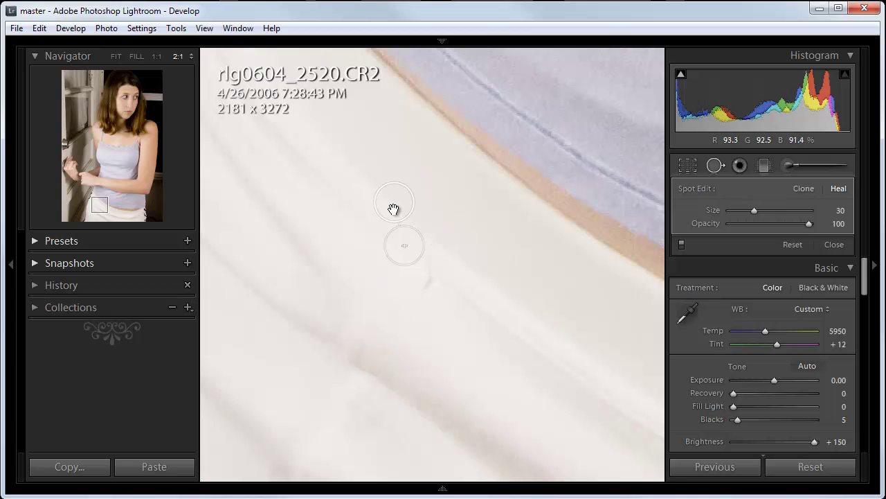
{"action": "mouse_move", "coordinate": [394, 210]}
{"action": "left_mouse_down"}
{"action": "mouse_move", "coordinate": [445, 207]}
{"action": "mouse_move", "coordinate": [462, 301]}
{"action": "left_mouse_up"}
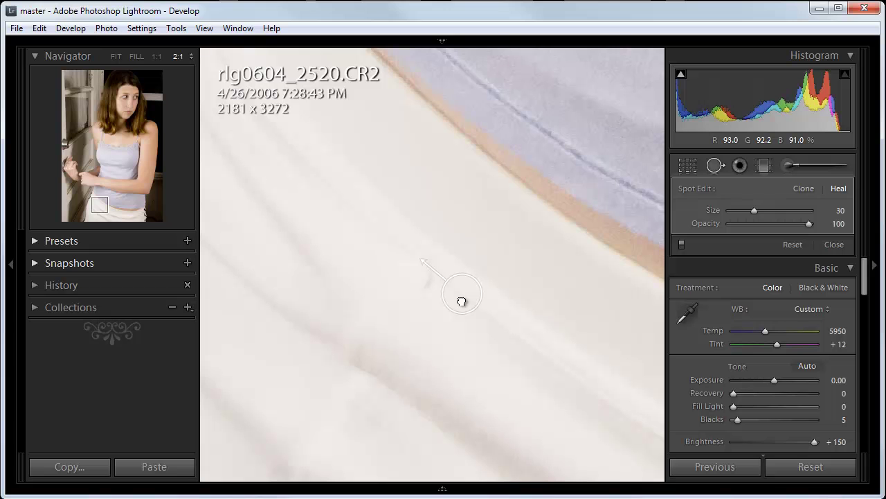
{"action": "left_click_drag", "start_coordinate": [462, 301], "coordinate": [462, 300]}
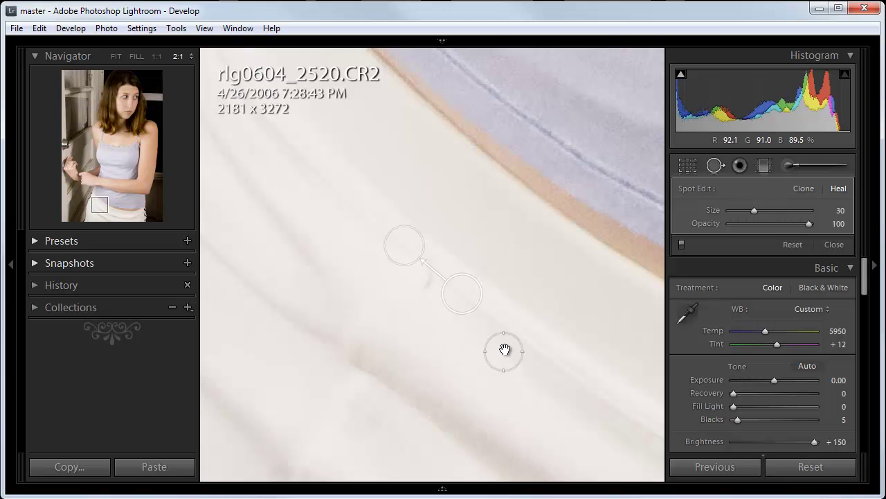
{"action": "key", "text": "space"}
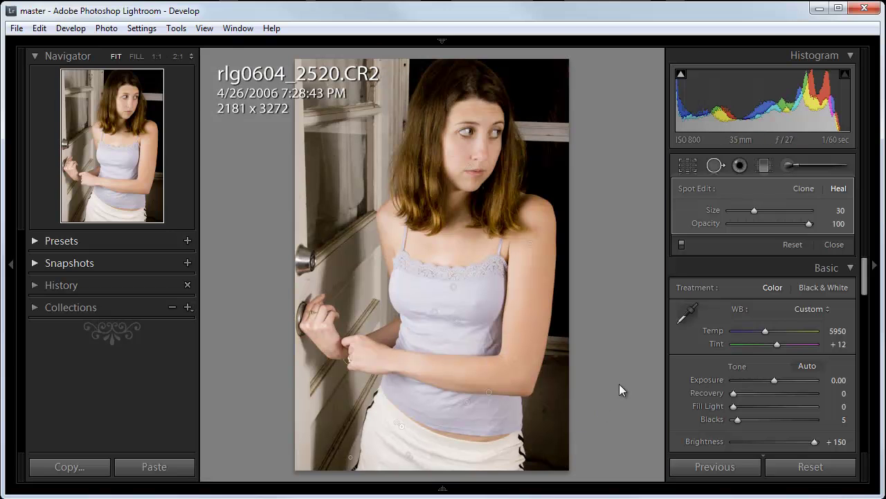
Close Spot Removal and zoom to 2:1 on her nose and mouth.
{"action": "left_click", "coordinate": [715, 165]}
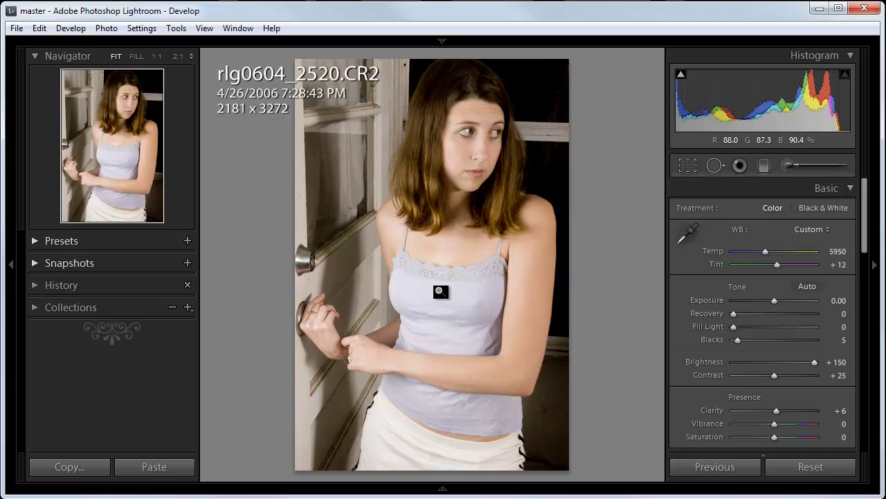
{"action": "left_click", "coordinate": [470, 171]}
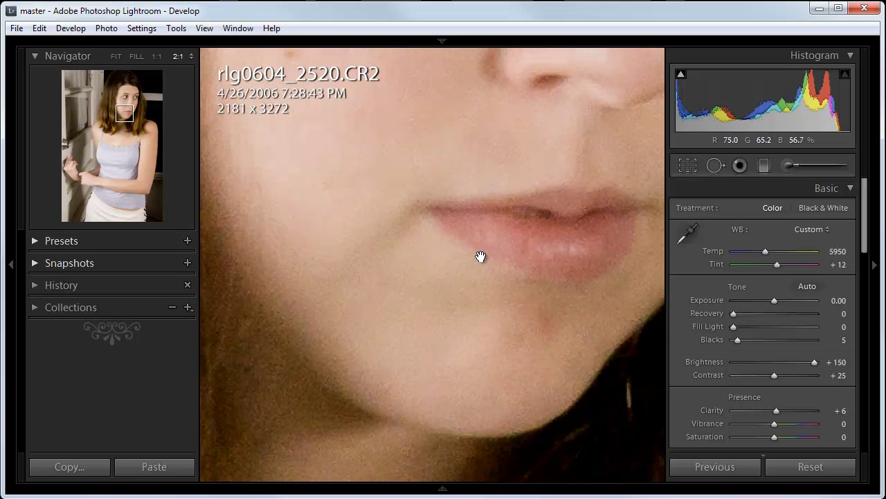
{"action": "left_click", "coordinate": [473, 243]}
{"action": "left_click", "coordinate": [436, 316]}
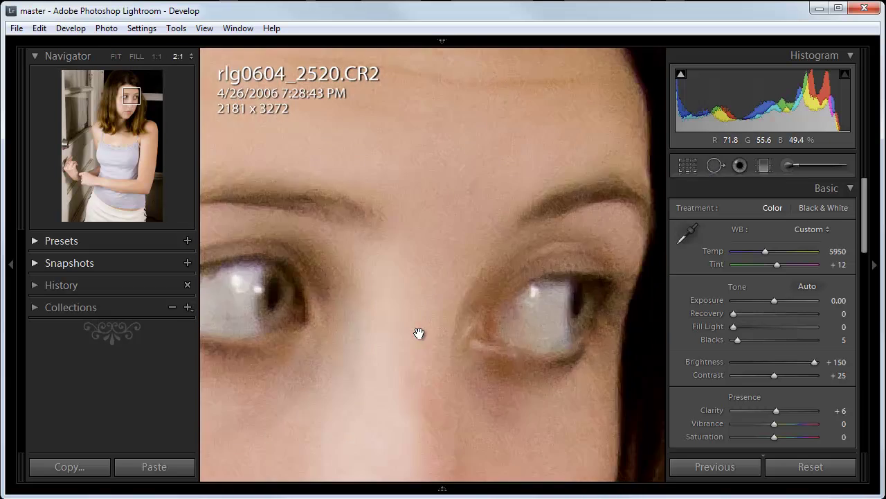
{"action": "left_click_drag", "start_coordinate": [408, 334], "coordinate": [580, 126]}
{"action": "left_click_drag", "start_coordinate": [378, 297], "coordinate": [378, 200]}
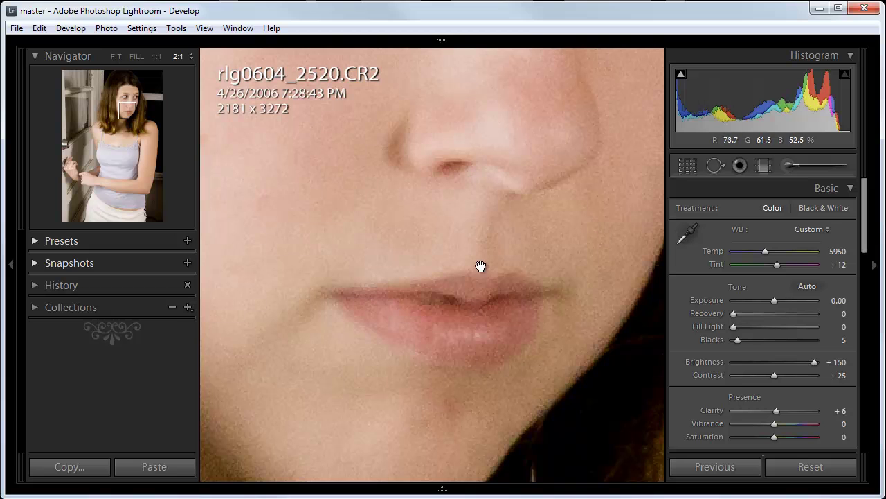
Delete the old heal spot on the mole above her lip and re-heal it with cleaner cheek skin.
{"action": "left_click", "coordinate": [714, 166]}
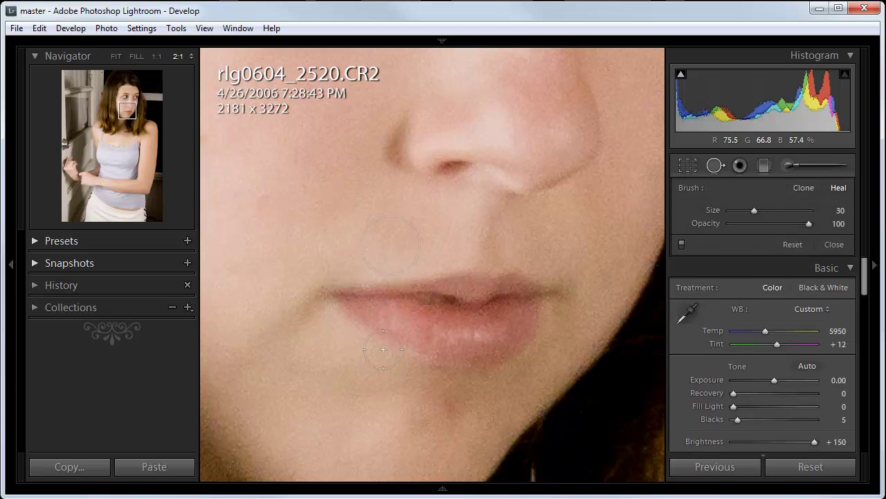
{"action": "left_click", "coordinate": [386, 253]}
{"action": "key", "text": "Delete"}
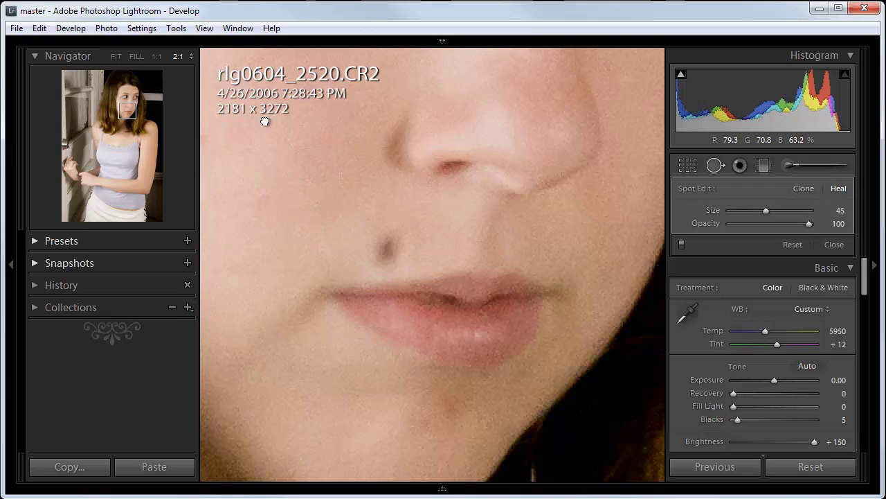
{"action": "left_click", "coordinate": [391, 248]}
{"action": "mouse_move", "coordinate": [305, 181]}
{"action": "left_mouse_down"}
{"action": "mouse_move", "coordinate": [273, 237]}
{"action": "mouse_move", "coordinate": [275, 259]}
{"action": "mouse_move", "coordinate": [314, 193]}
{"action": "mouse_move", "coordinate": [337, 192]}
{"action": "mouse_move", "coordinate": [295, 202]}
{"action": "left_mouse_up"}
{"action": "left_click_drag", "start_coordinate": [374, 256], "coordinate": [377, 253]}
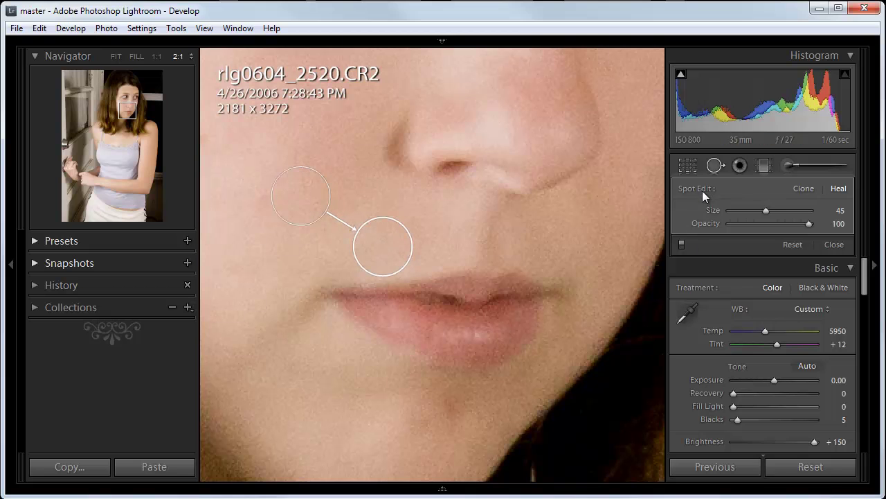
Close Spot Removal and zoom out to Fit the whole retouched portrait.
{"action": "left_click", "coordinate": [711, 167]}
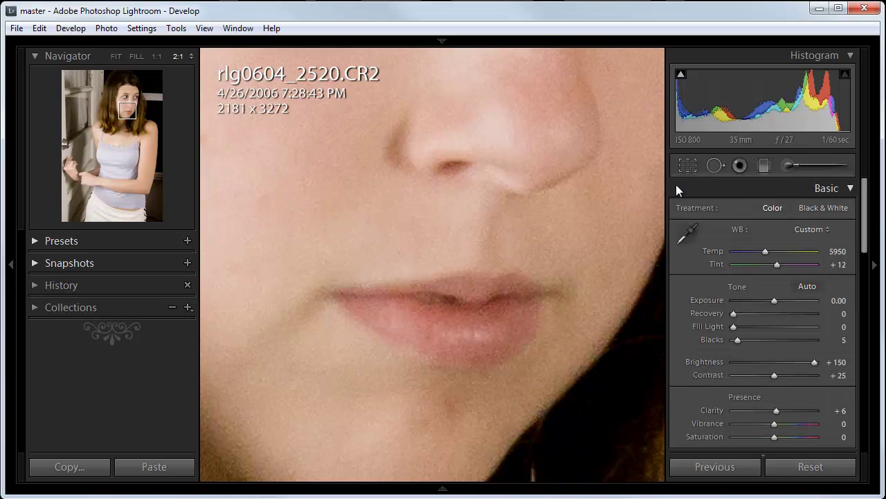
{"action": "left_click", "coordinate": [436, 239]}
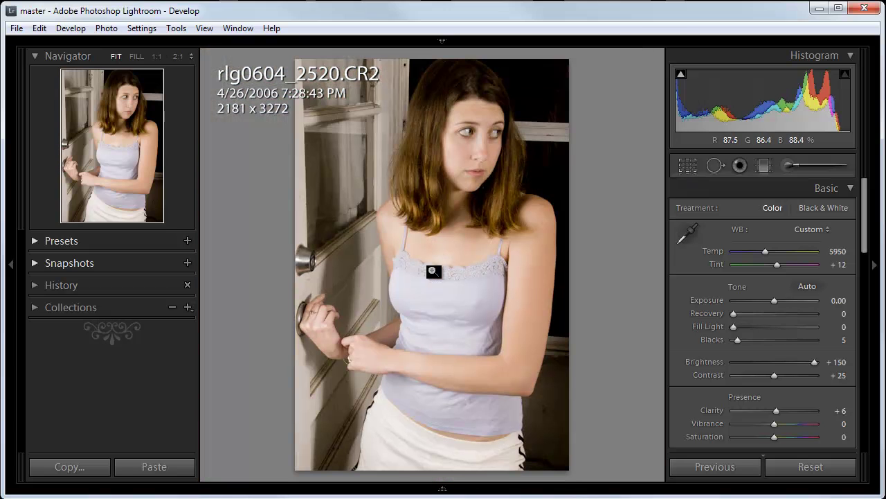